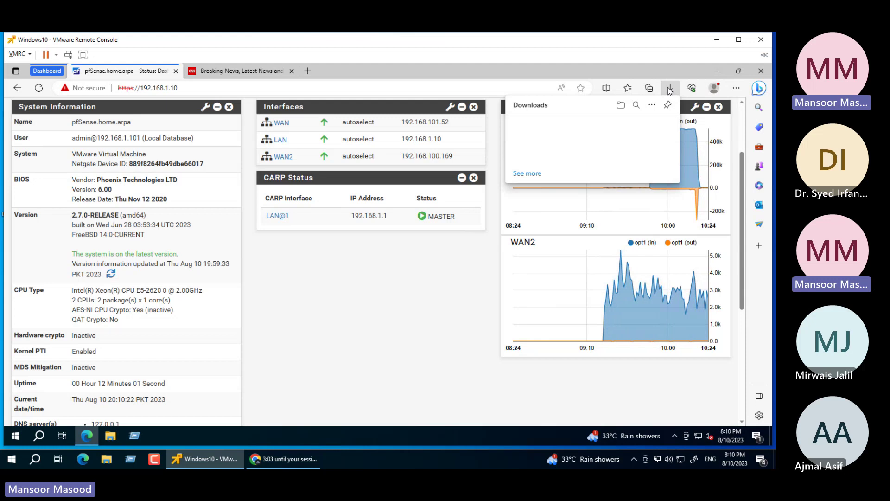
Check the Ubuntu ISO download in the browser's download list.
click(670, 88)
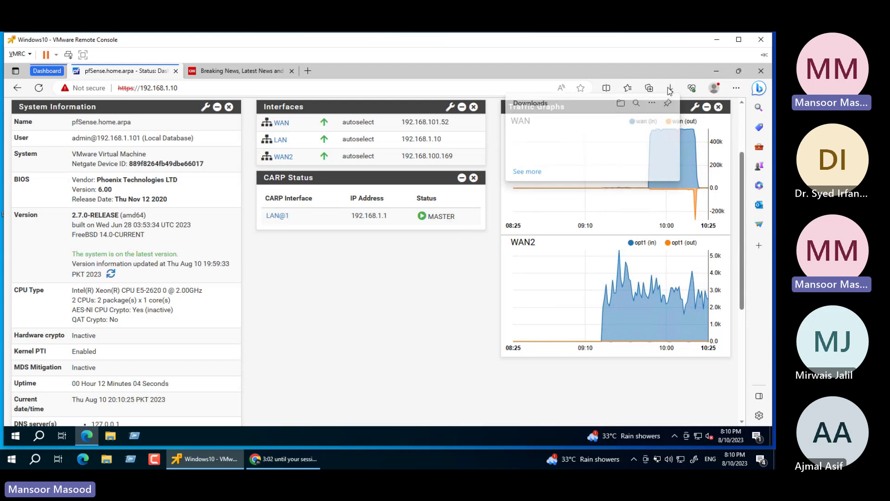
click(737, 88)
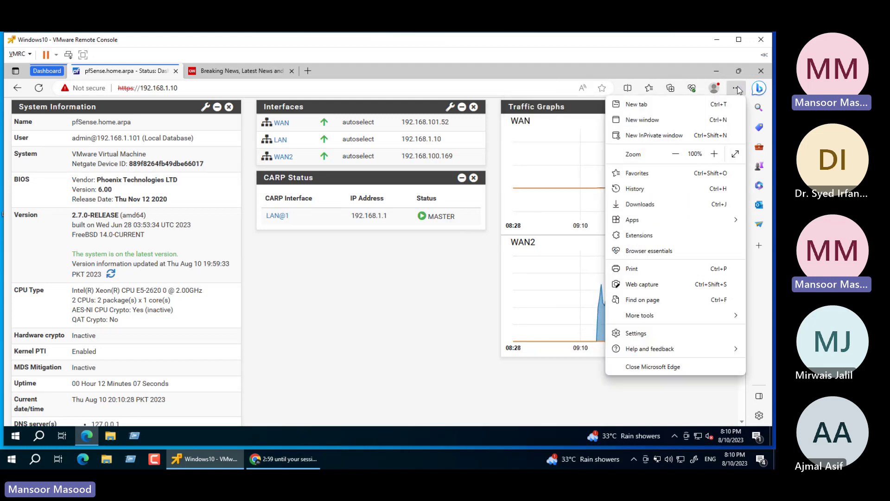
click(630, 204)
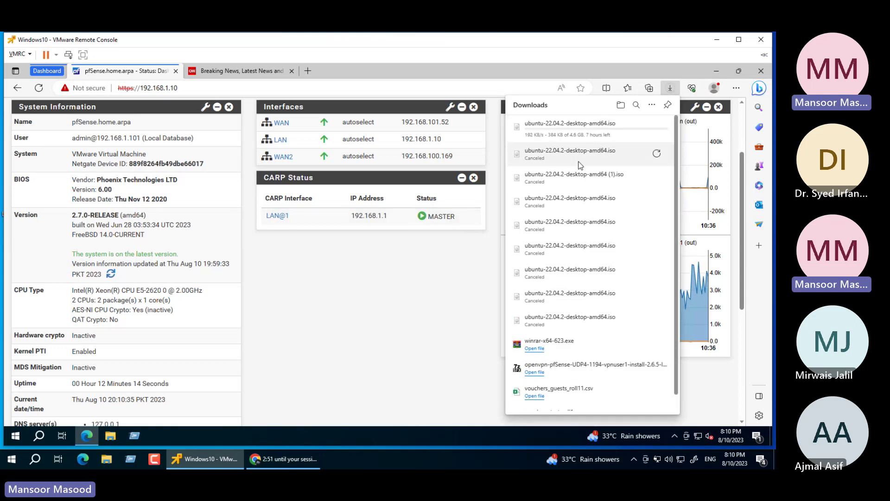
click(464, 260)
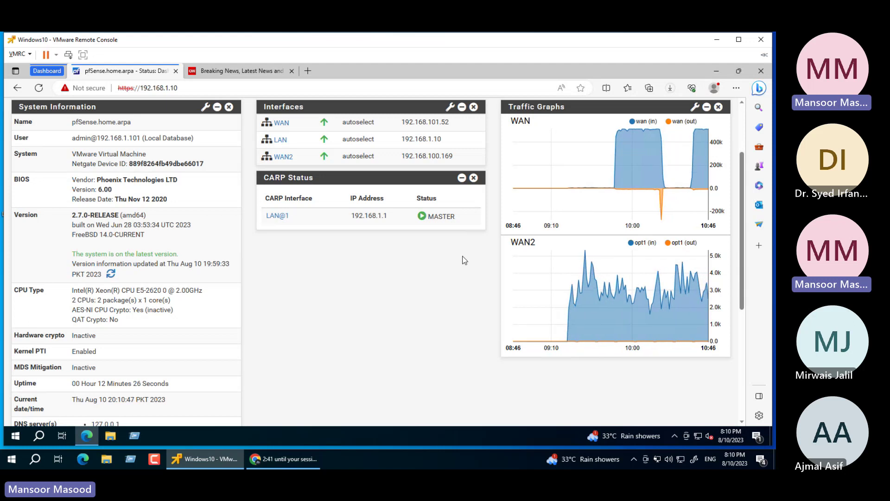
Open the LoadBalancer gateway group for editing in the system routing settings.
scroll(464, 260, up, 1)
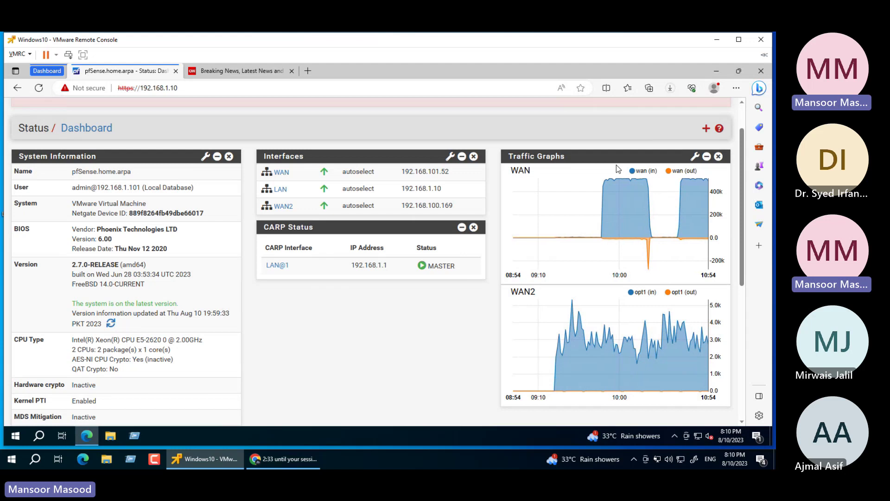
scroll(296, 144, up, 1)
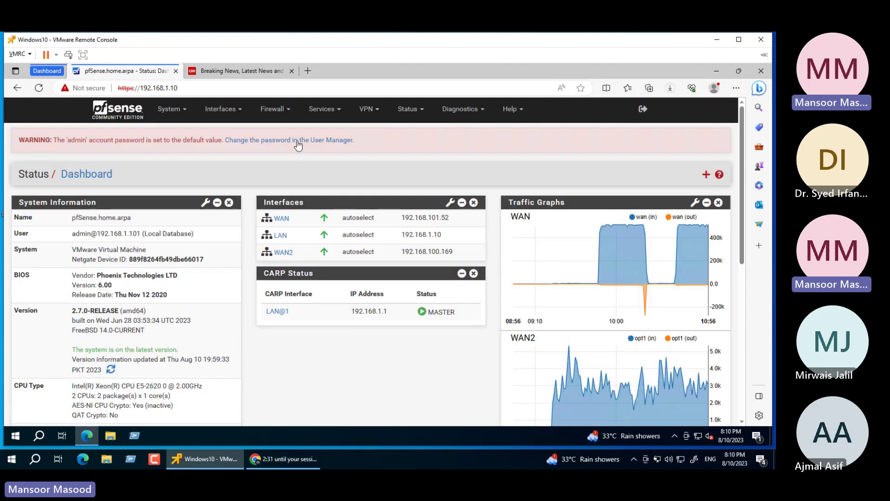
click(169, 108)
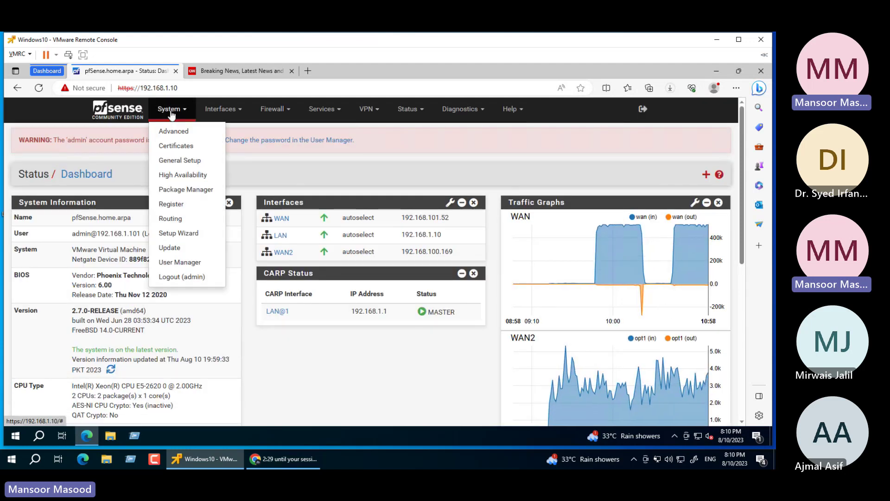
click(169, 218)
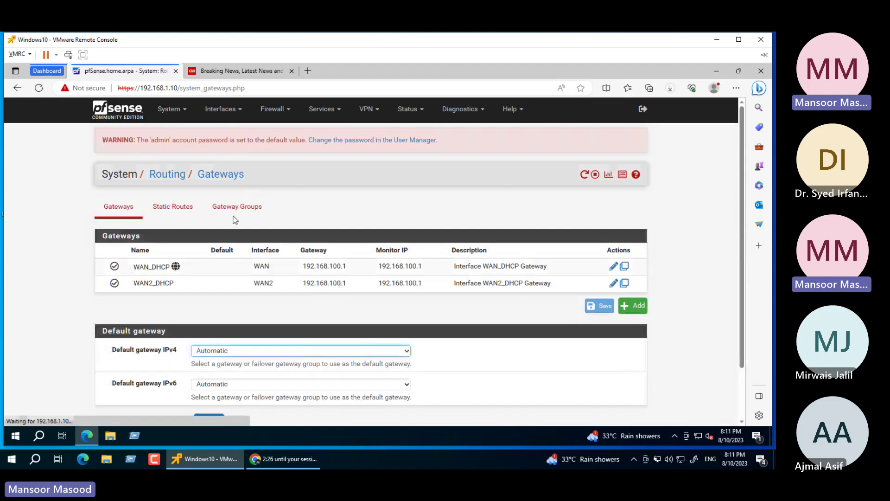
click(231, 208)
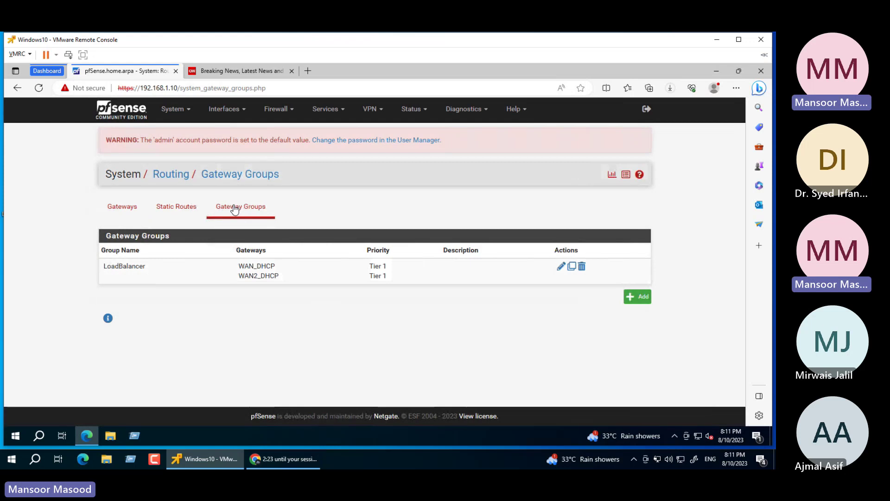
click(560, 267)
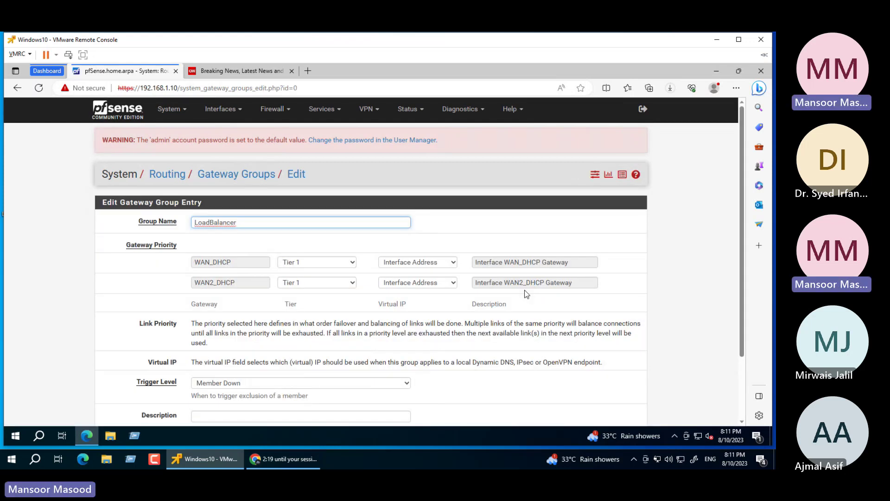
Review the virtual IP choices for WAN_DHCP and WAN2_DHCP and the remaining settings of the LoadBalancer group.
click(444, 263)
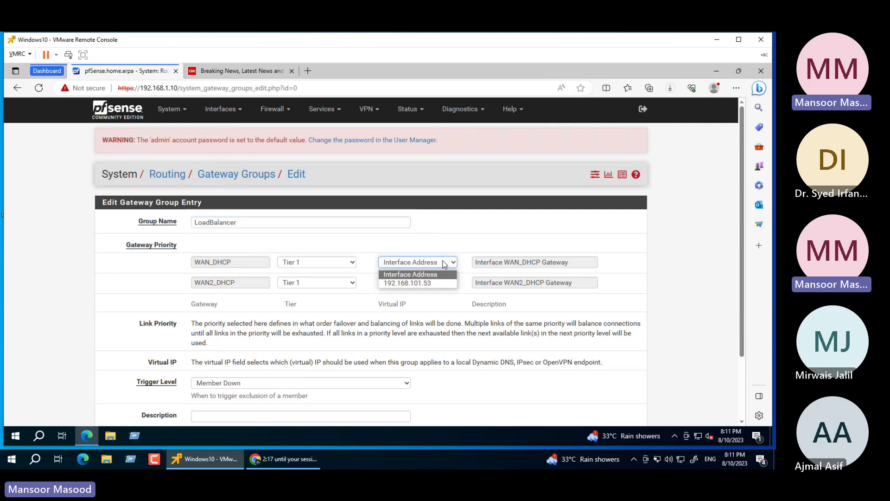
click(444, 263)
click(434, 281)
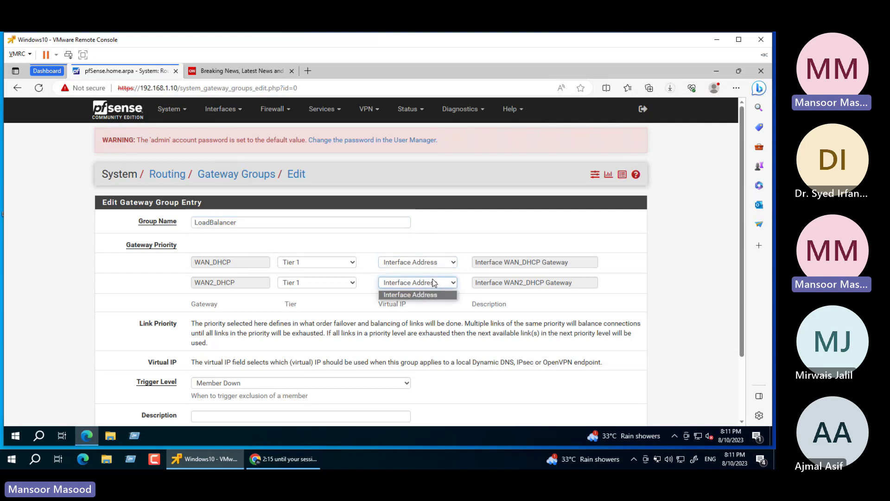
click(433, 282)
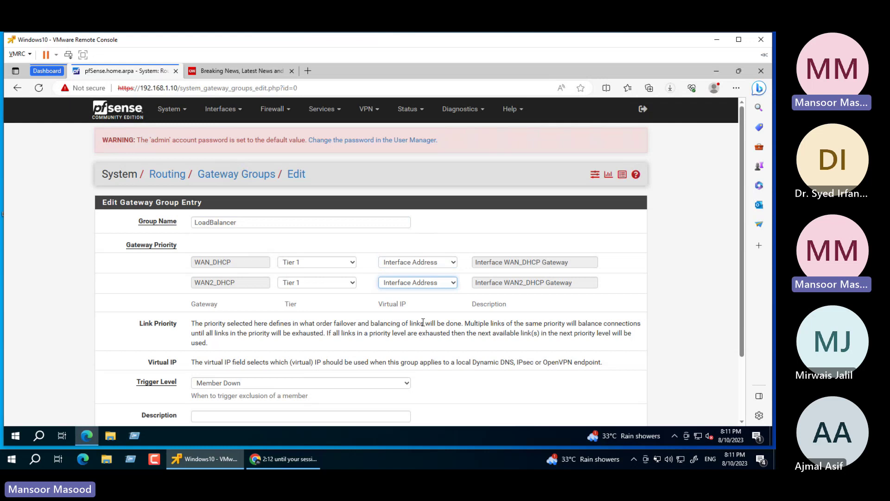
scroll(424, 326, down, 1)
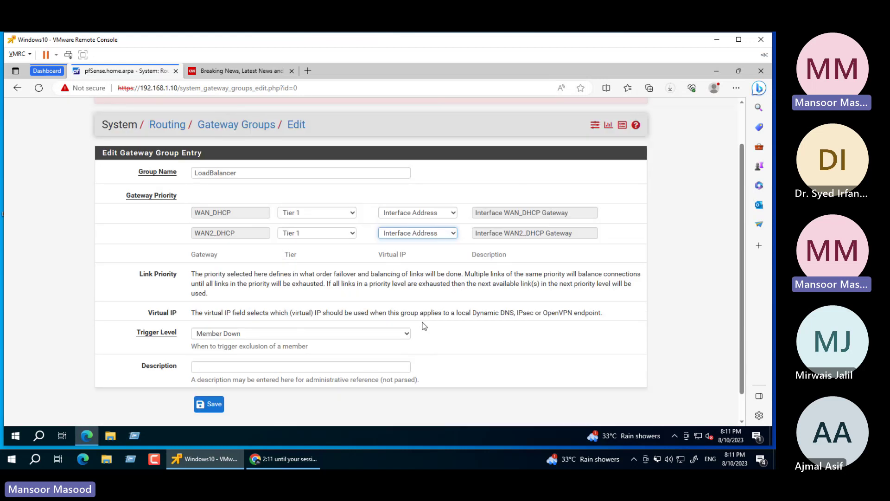
scroll(423, 326, up, 1)
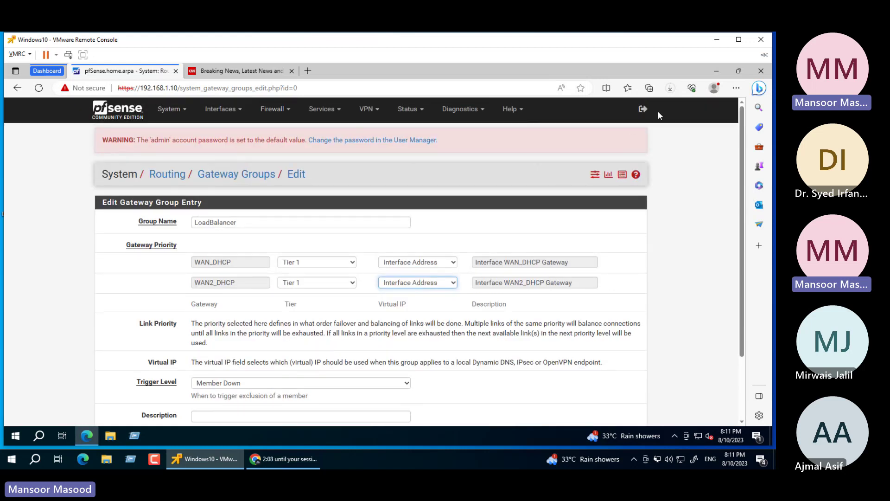
Check the browser downloads again and view the WAN and WAN2 traffic graphs on the pfSense dashboard.
click(669, 89)
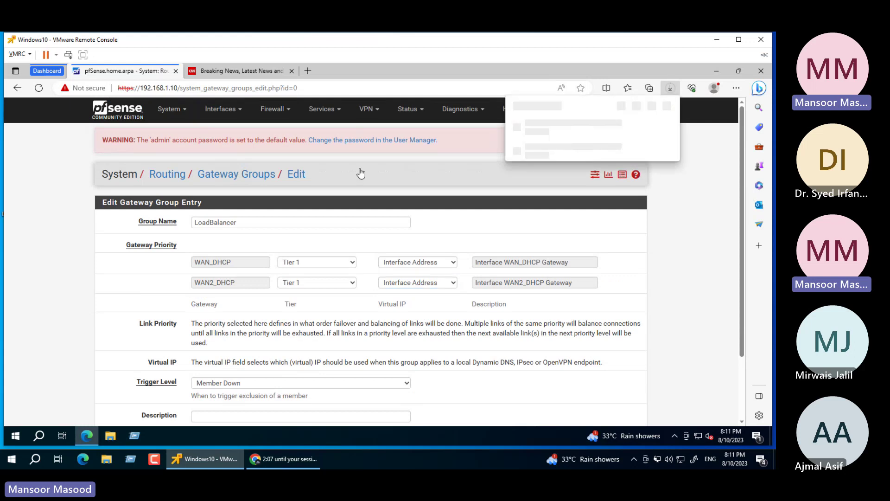
click(268, 149)
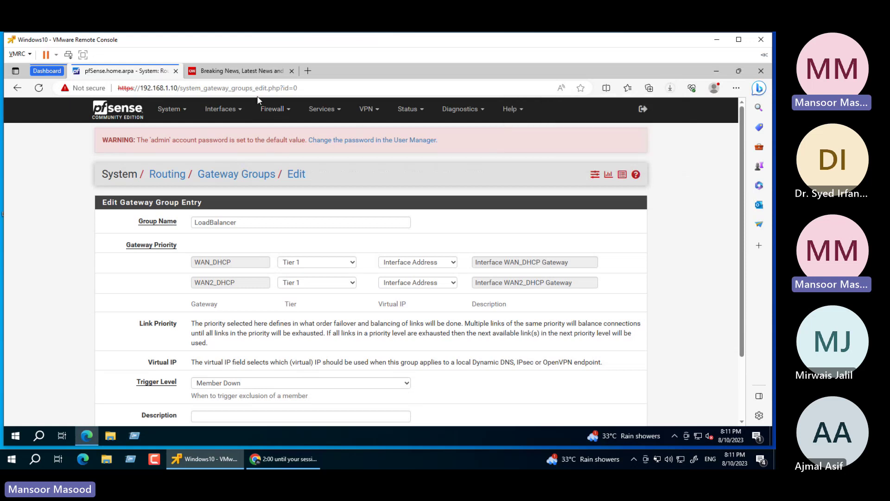
click(126, 116)
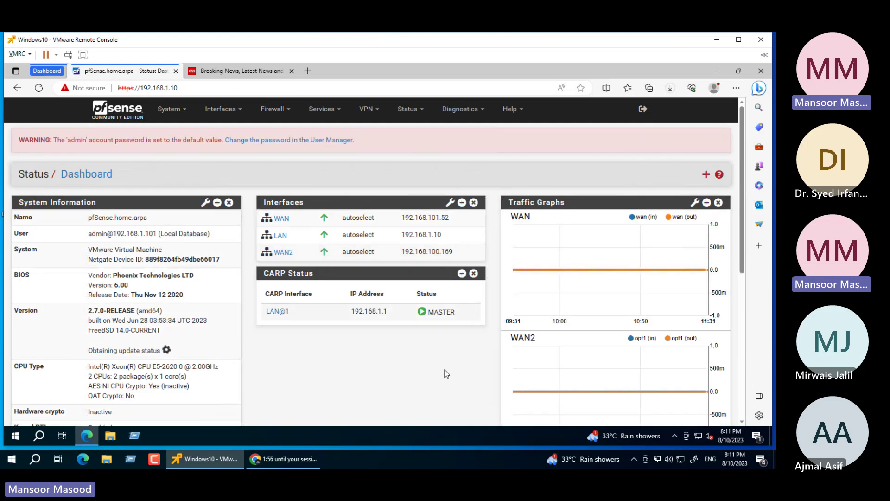
scroll(444, 376, down, 2)
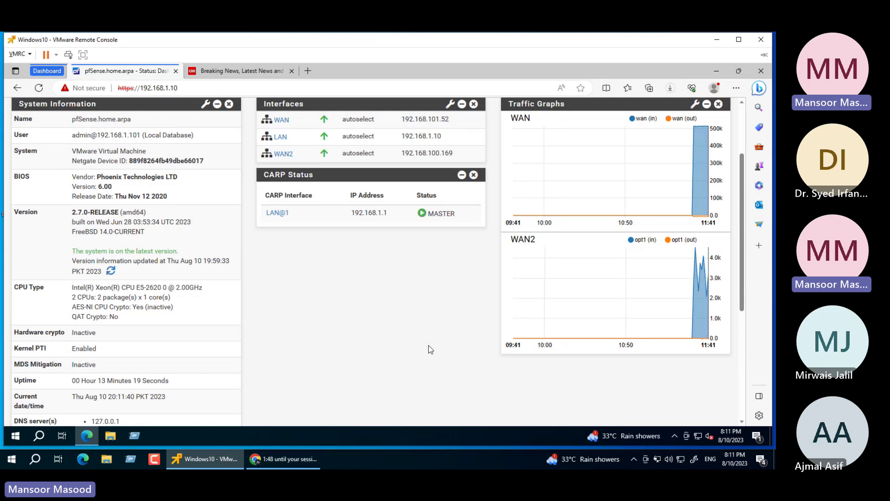
scroll(428, 345, up, 2)
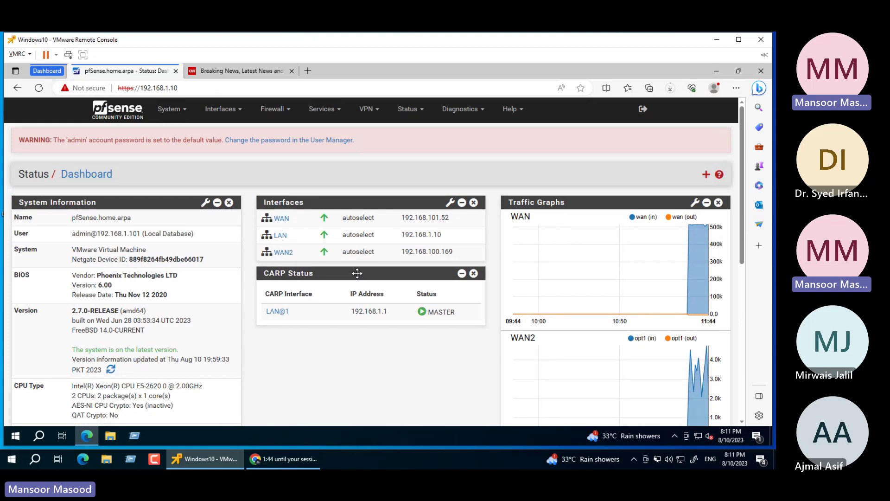
Set the default IPv4 gateway to the LoadBalancer group in the routing settings, and save and apply the change.
click(240, 111)
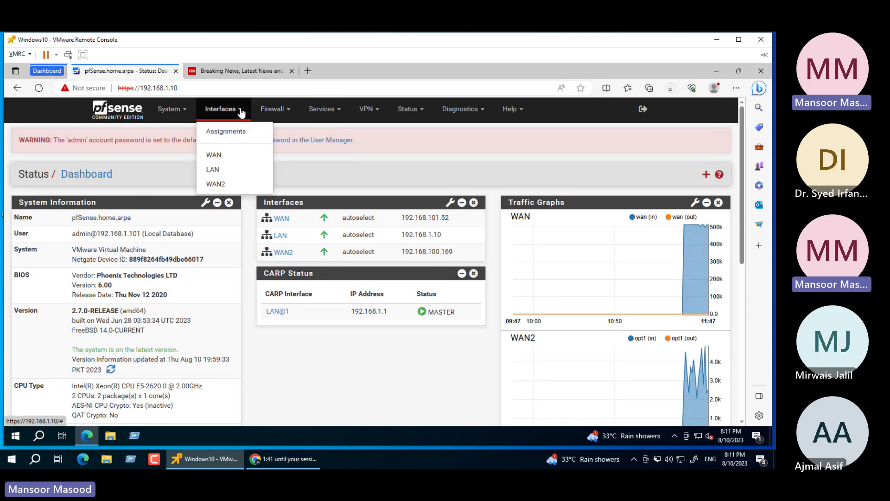
click(177, 111)
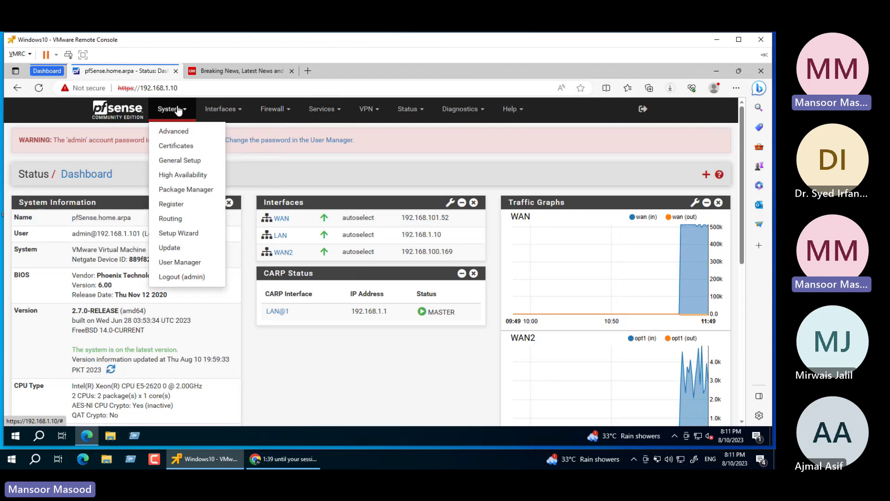
click(178, 218)
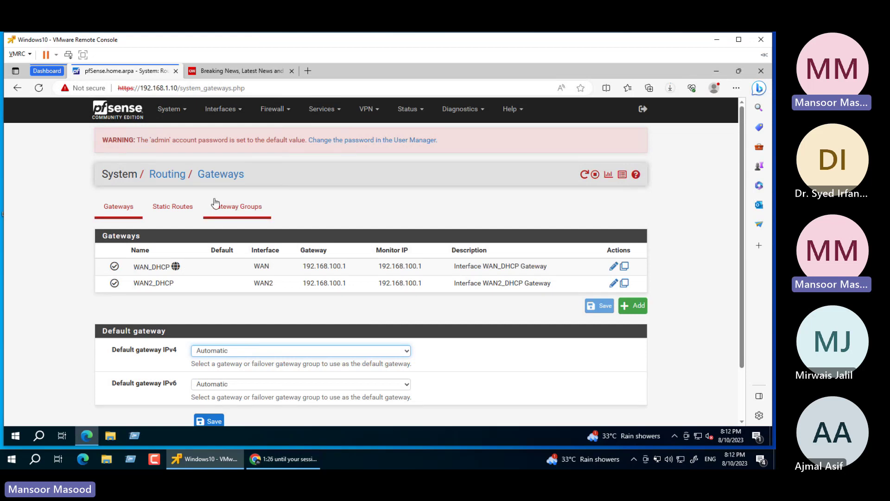
click(223, 211)
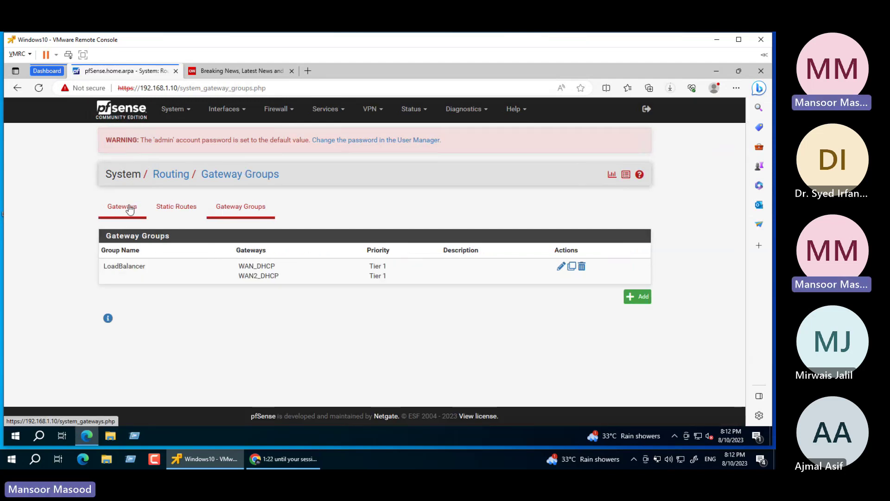
click(122, 206)
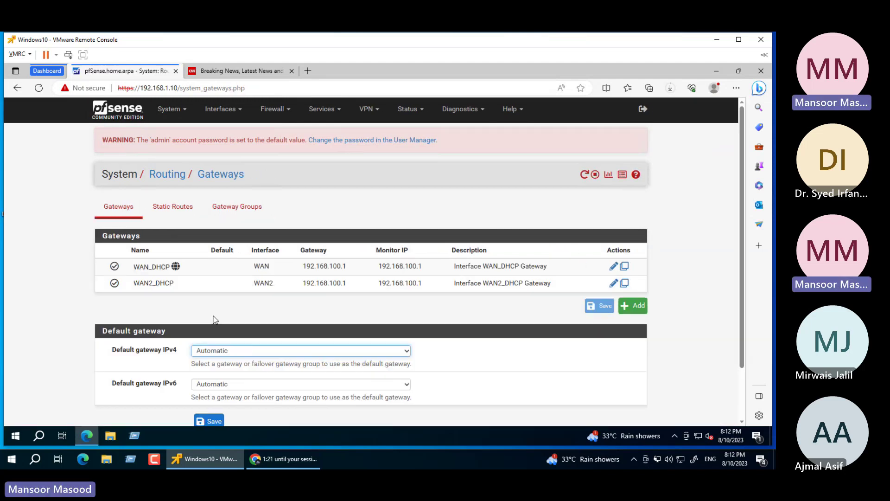
click(219, 353)
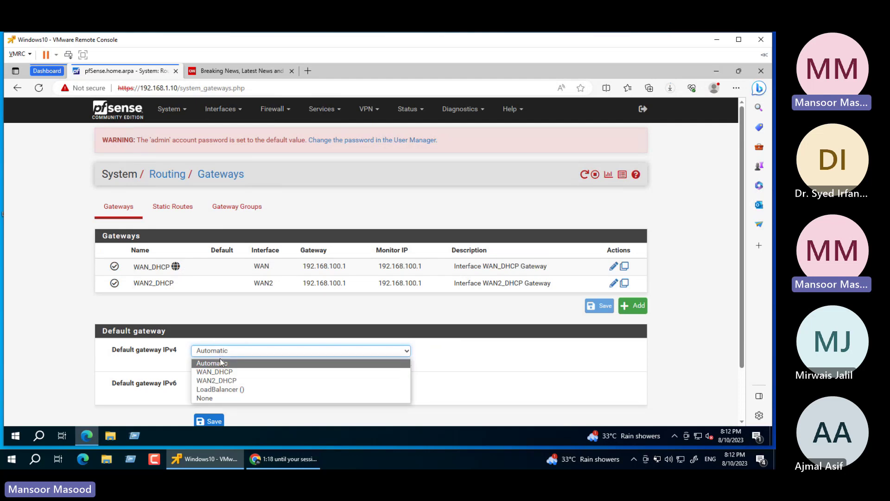
click(224, 389)
click(207, 421)
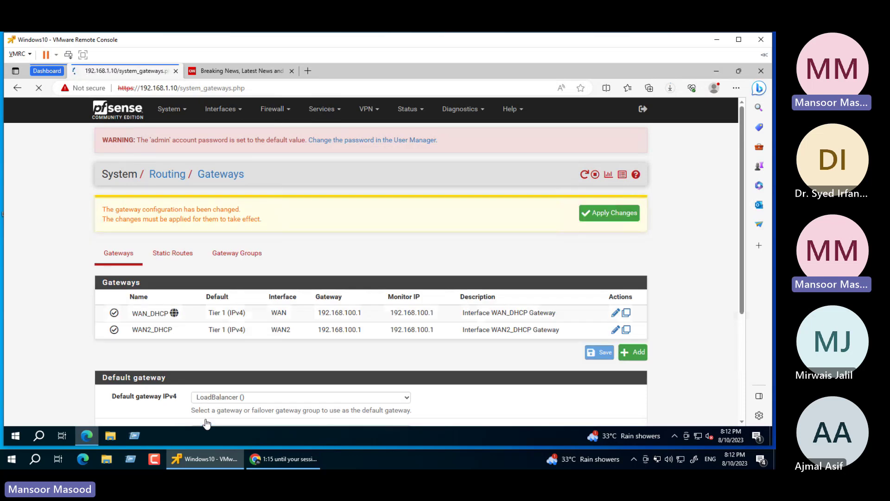
click(595, 222)
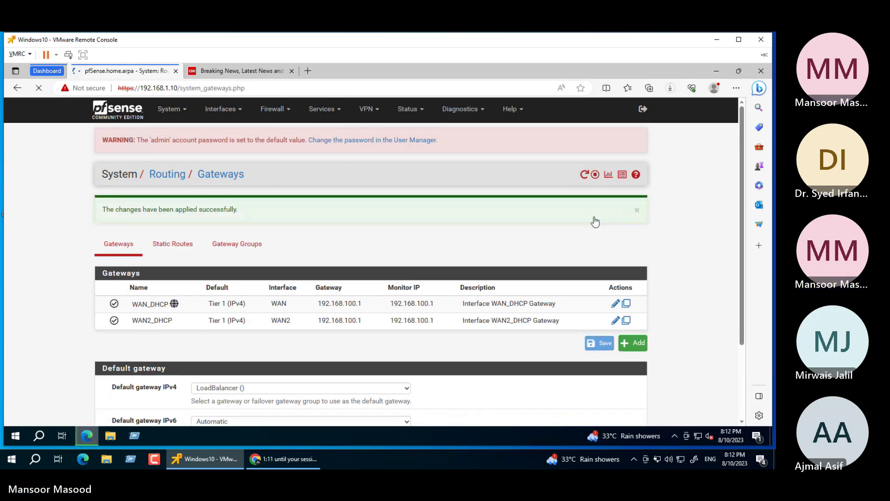
Review the Traffic Graphs widget's settings on the dashboard and save them.
click(133, 120)
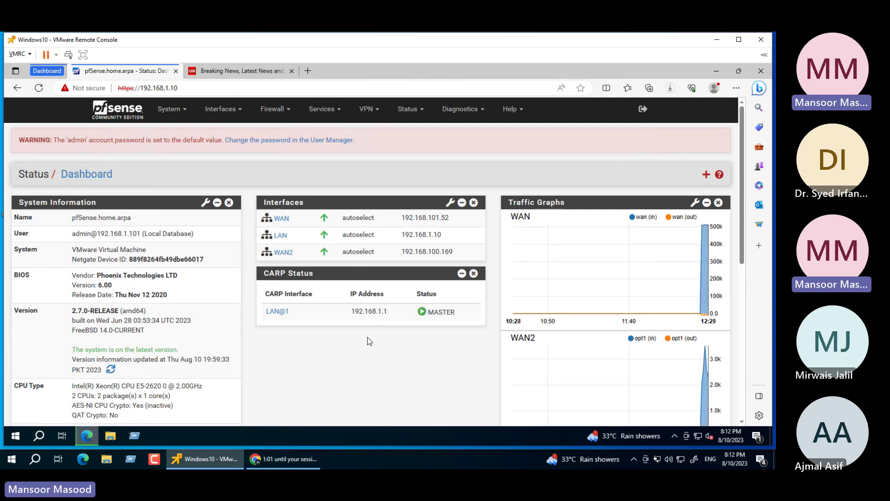
scroll(369, 341, down, 1)
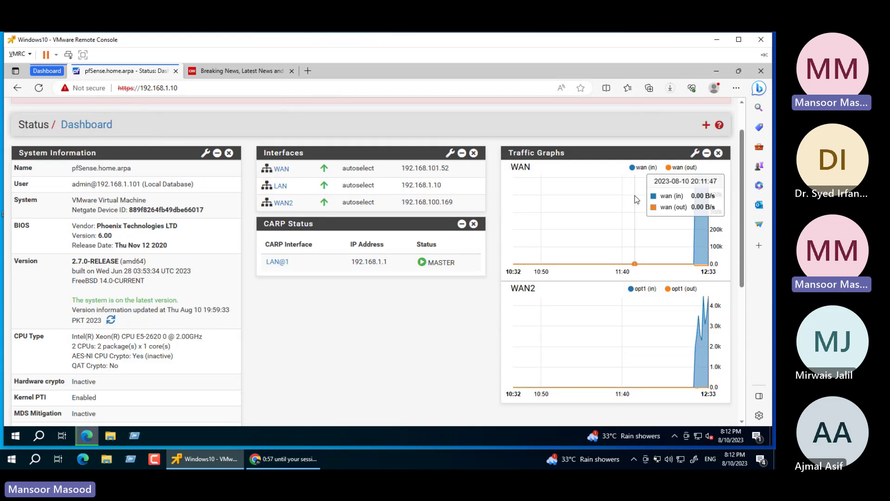
click(695, 154)
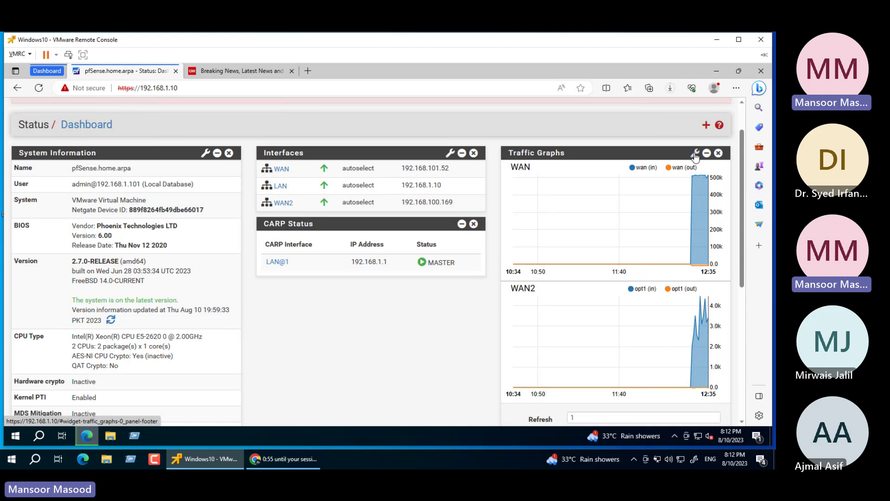
scroll(617, 268, down, 3)
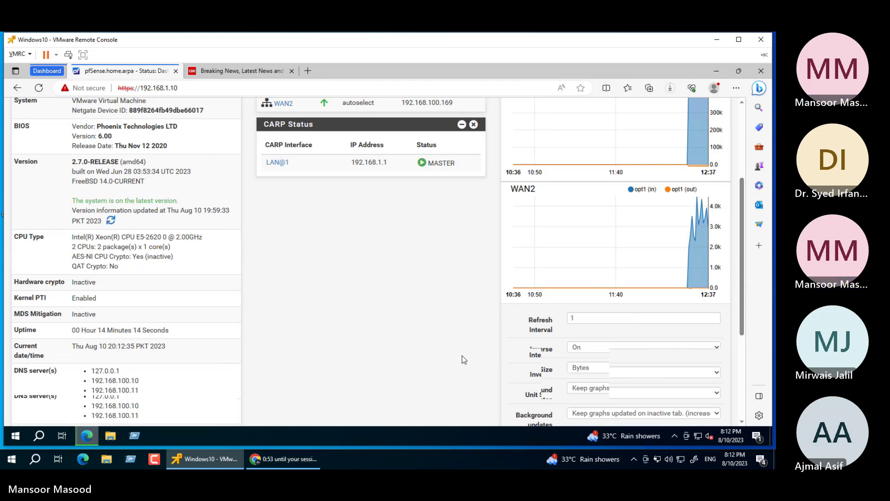
scroll(464, 359, down, 1)
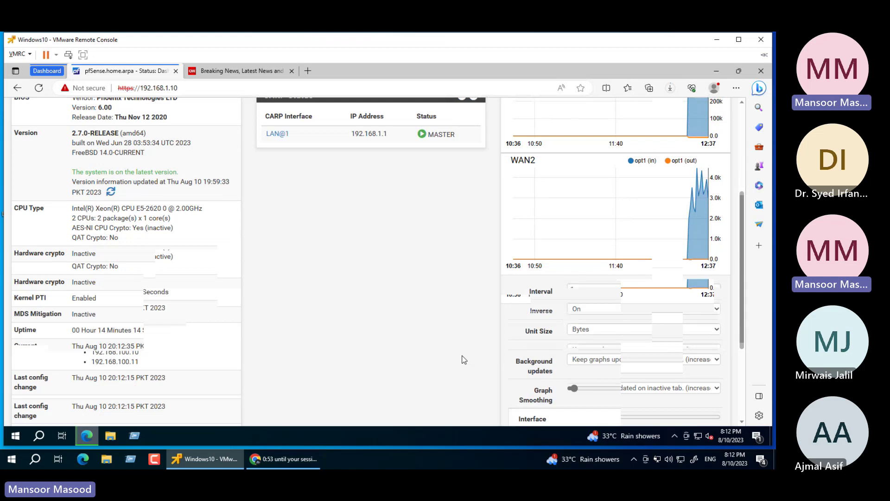
scroll(464, 360, down, 3)
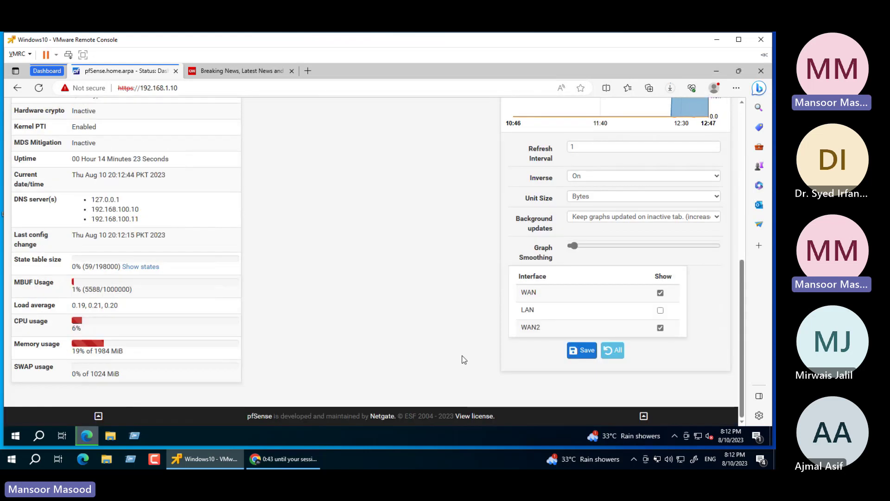
click(575, 353)
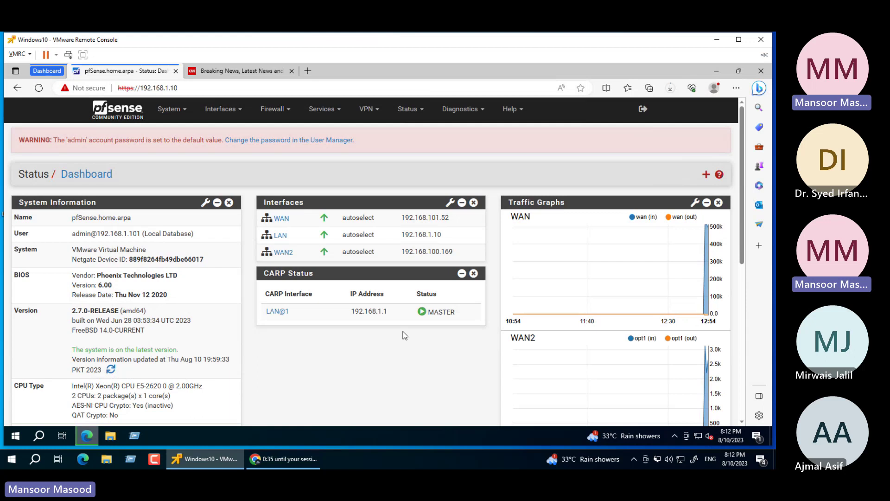
Cancel the running download of ubuntu-22.04.2-desktop-amd64.iso in the browser.
click(672, 90)
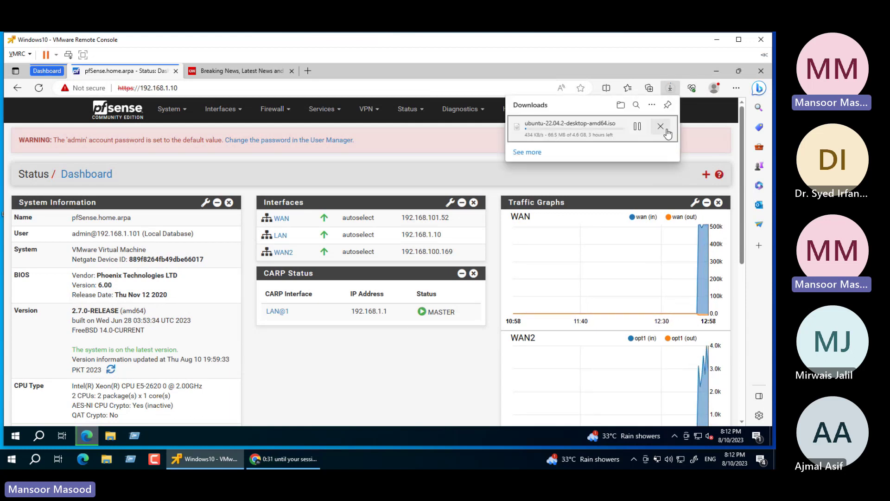
click(666, 130)
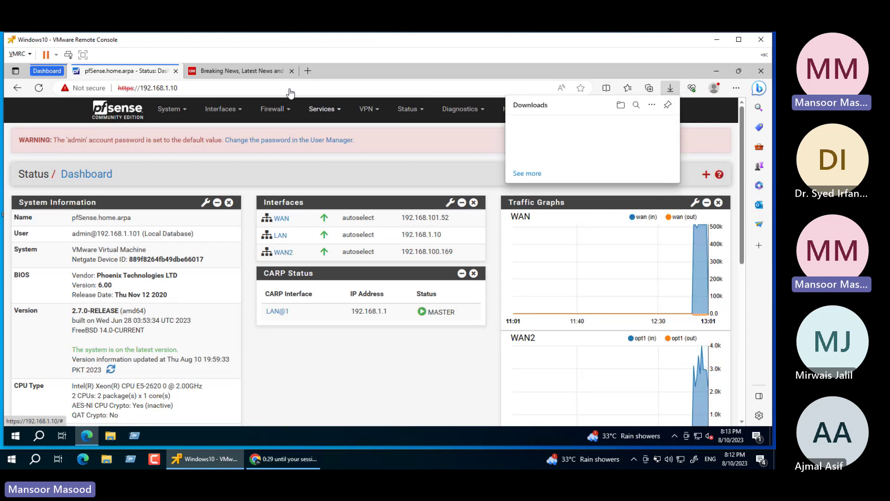
Load CNN's Opinion page to generate web traffic and check the WAN and WAN2 traffic graphs on the pfSense dashboard.
click(271, 73)
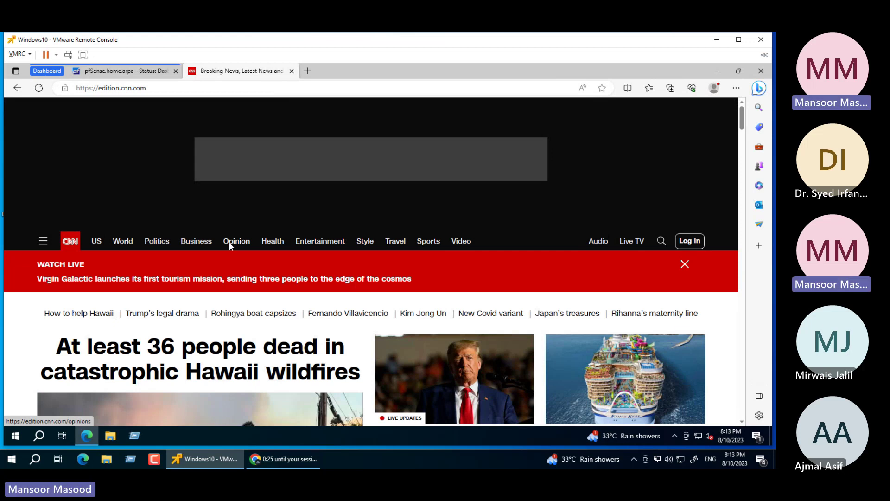
click(229, 242)
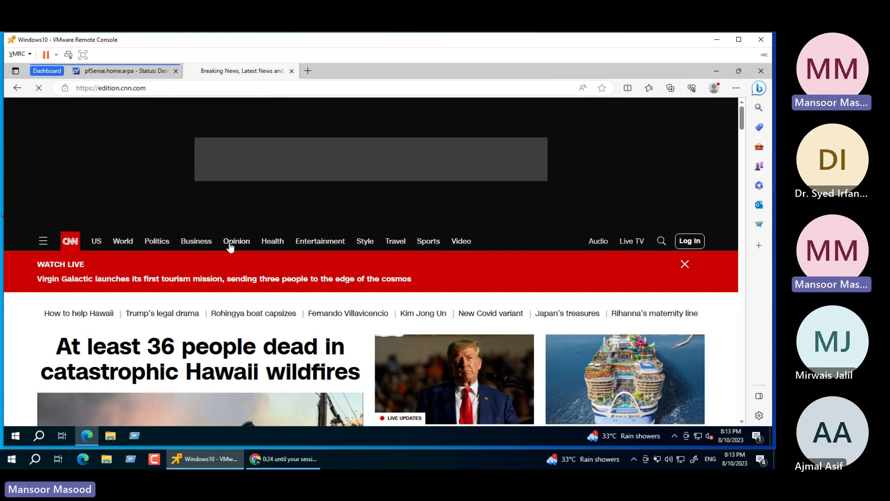
click(136, 72)
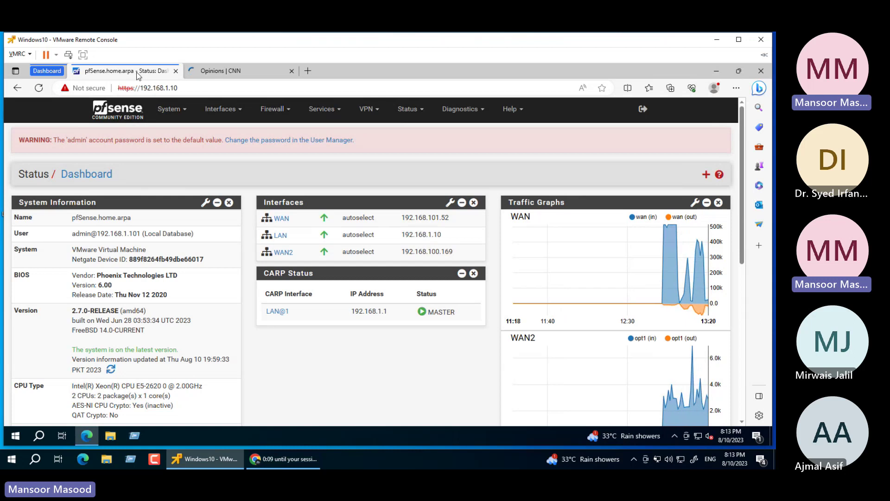
Open the LoadBalancer gateway group for editing from the routing settings and review its tiers, trigger level and WAN2_DHCP virtual IP choices.
click(168, 111)
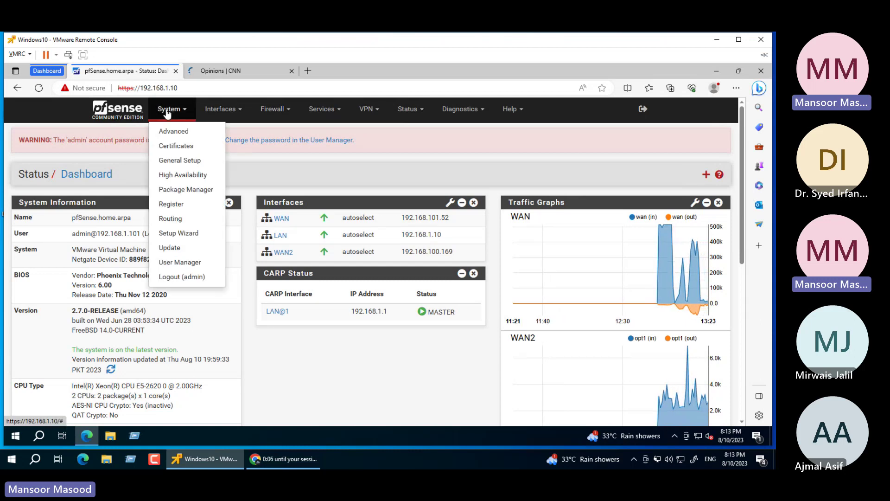
click(171, 218)
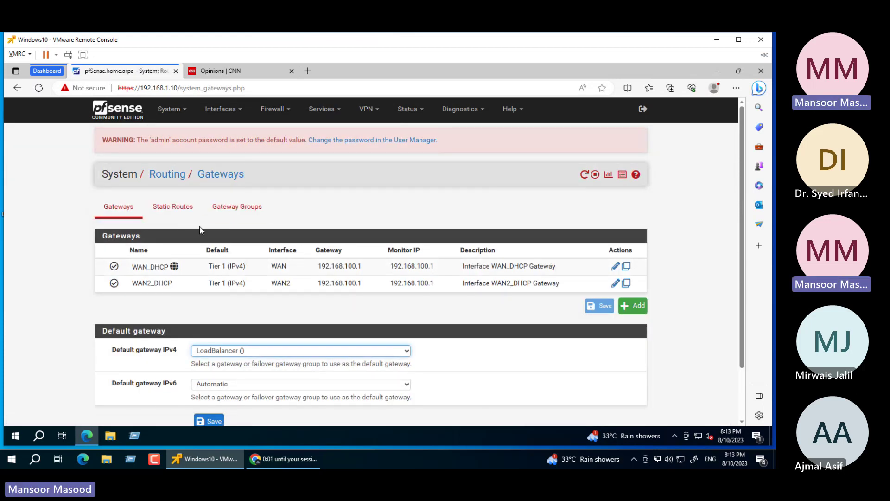
click(234, 211)
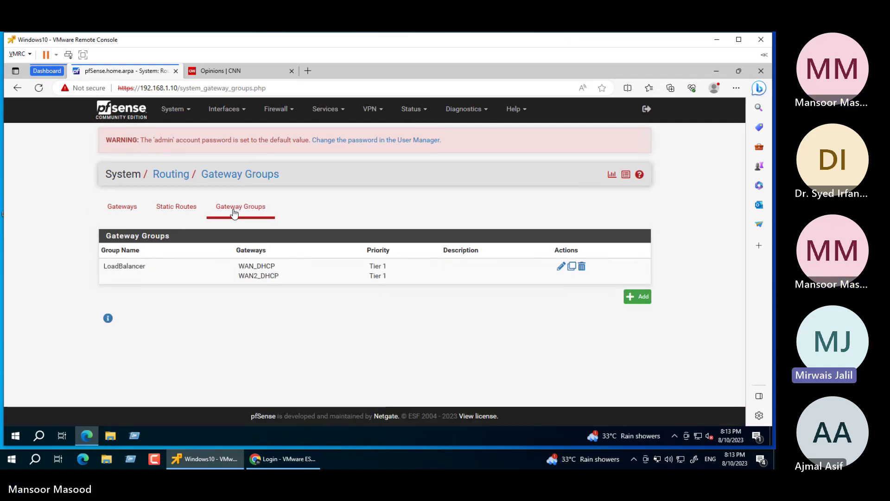
click(561, 267)
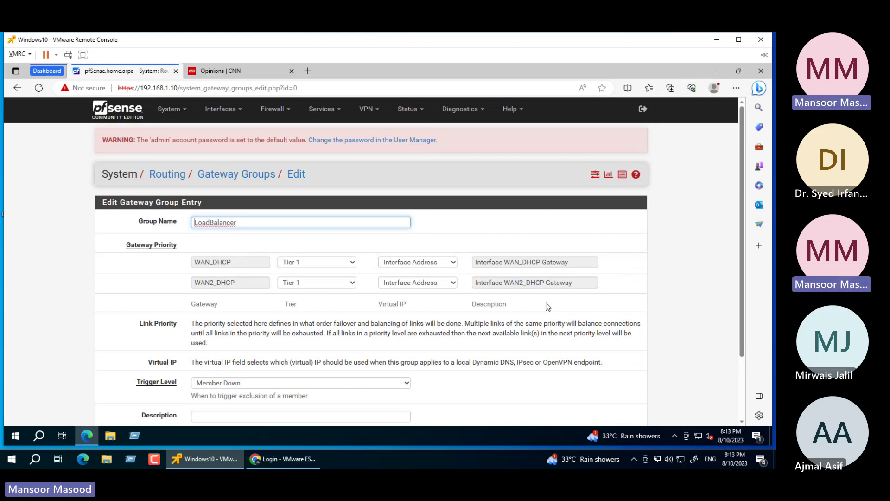
scroll(605, 321, down, 3)
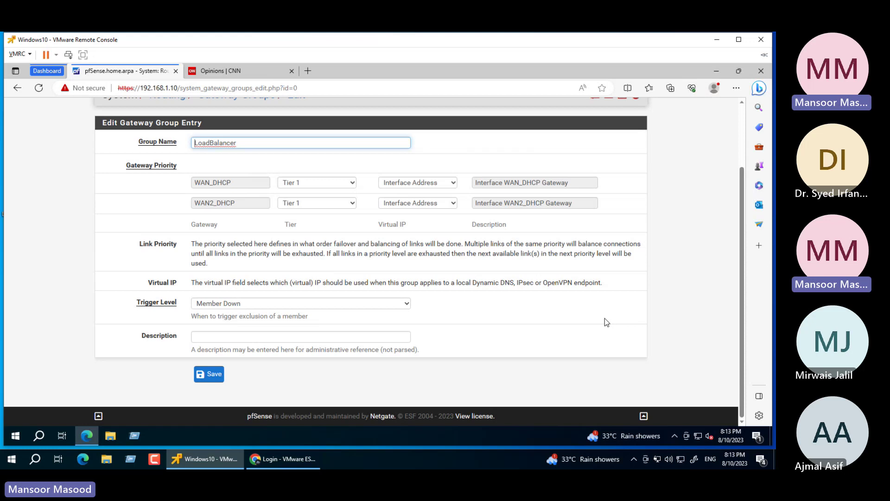
scroll(604, 318, up, 1)
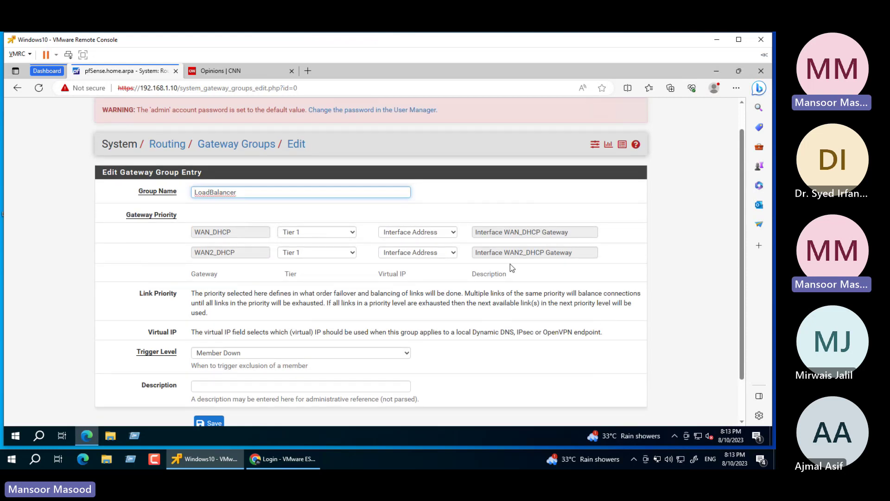
click(453, 253)
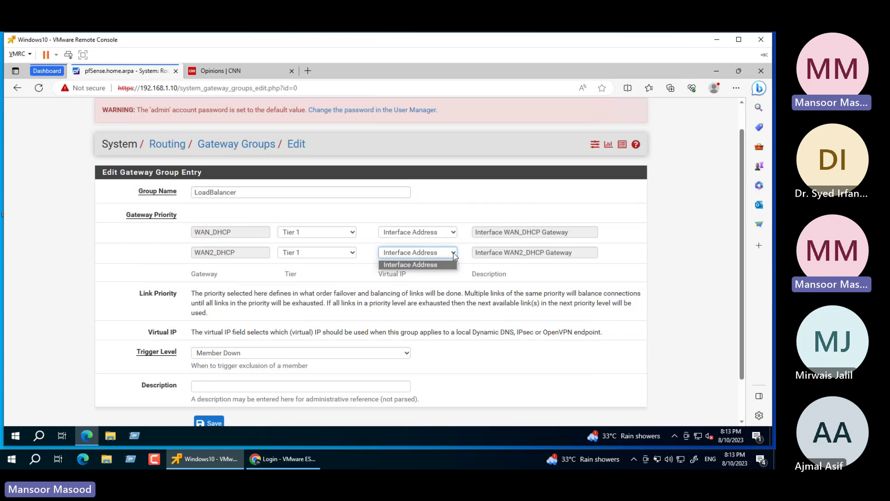
scroll(330, 183, up, 1)
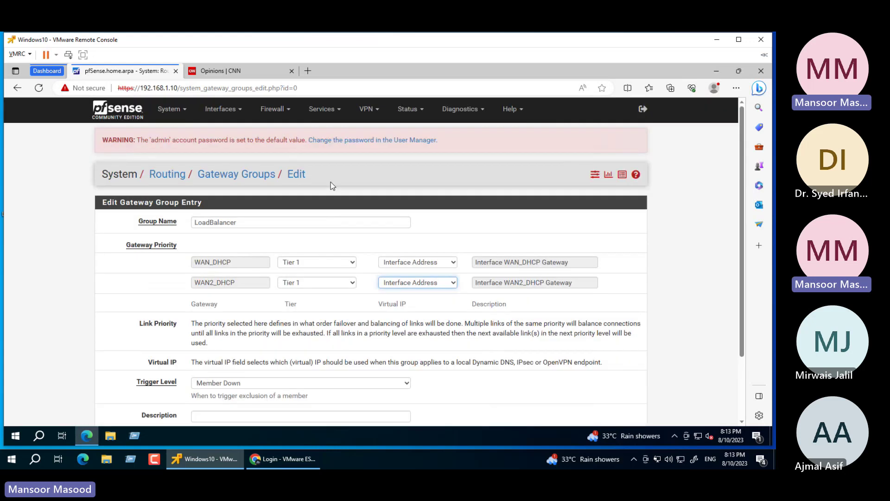
click(262, 113)
click(232, 116)
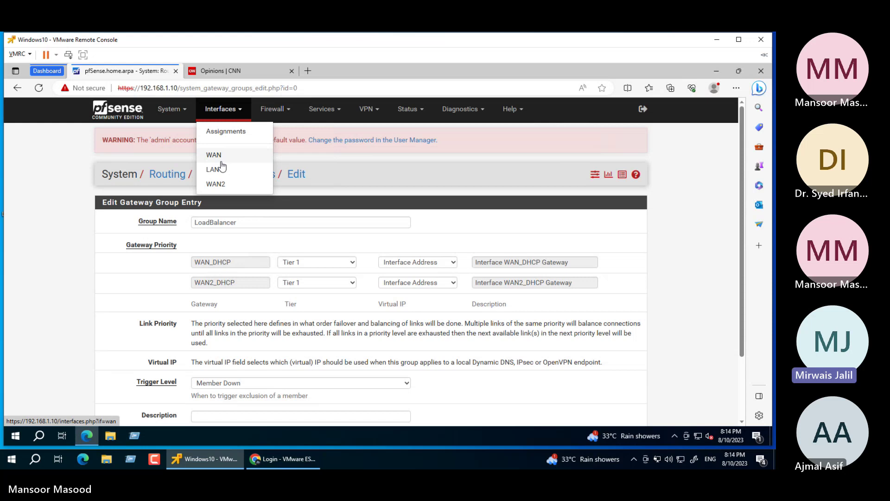
click(327, 252)
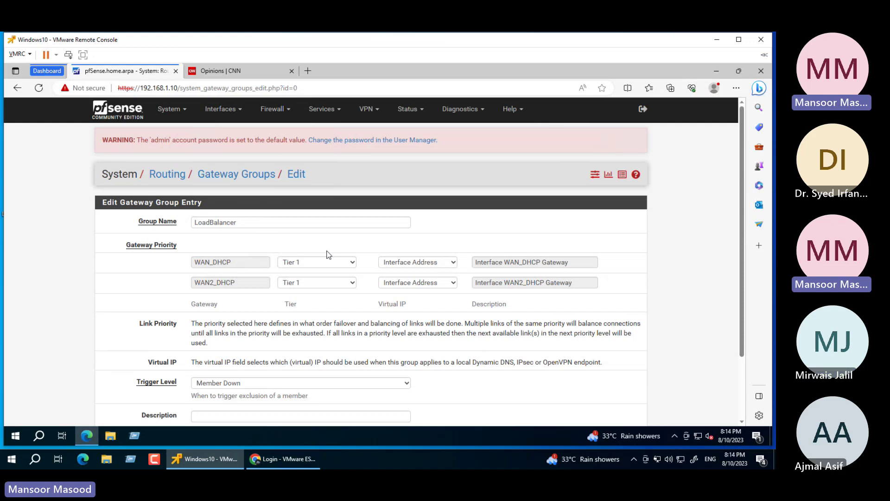
scroll(328, 254, down, 1)
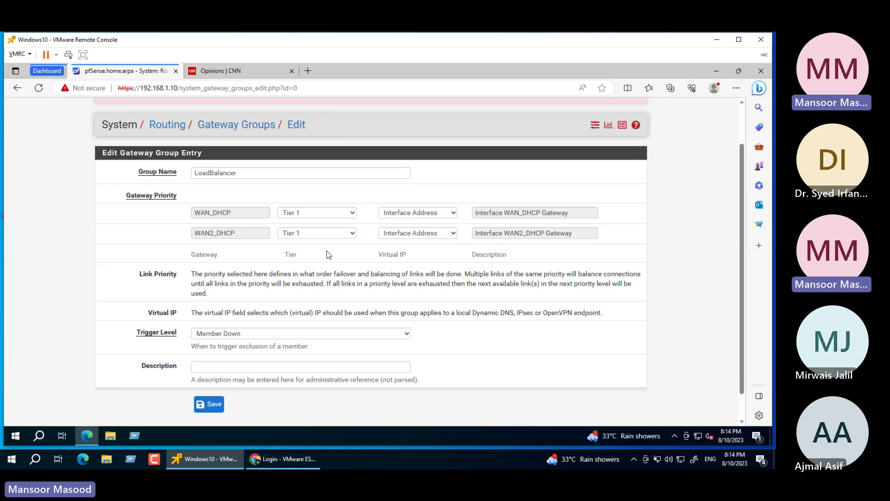
scroll(329, 255, up, 1)
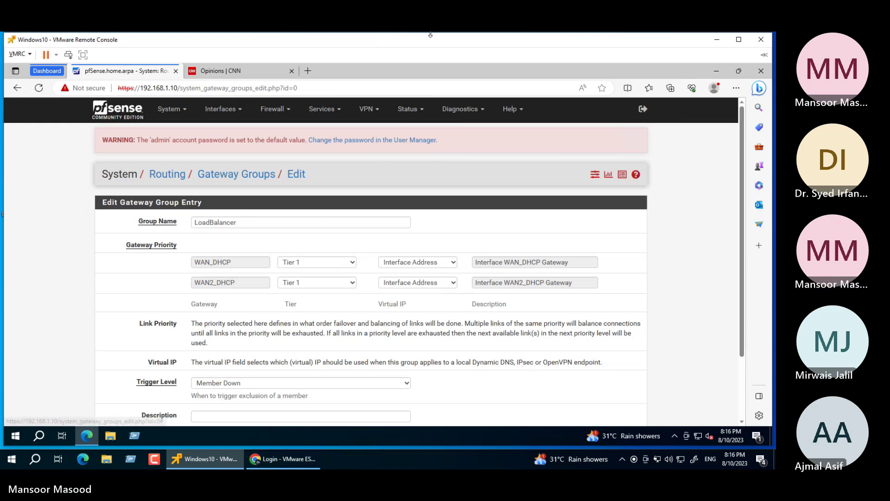
mouse_move(408, 40)
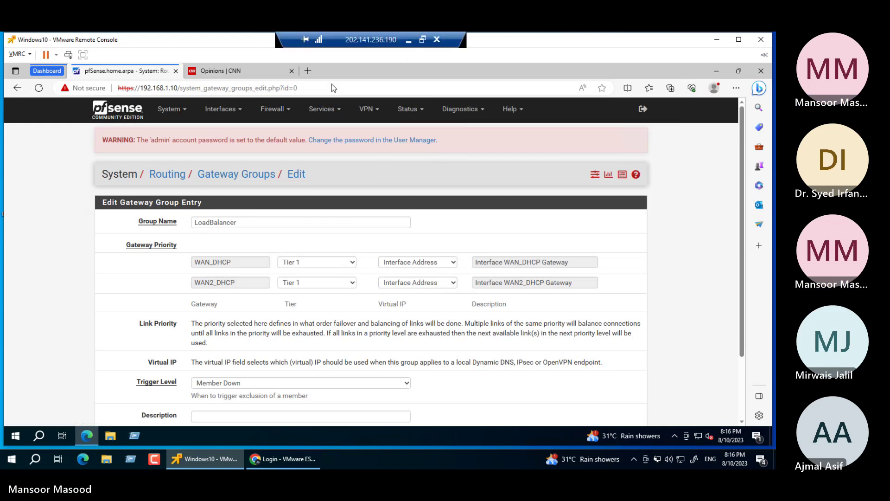